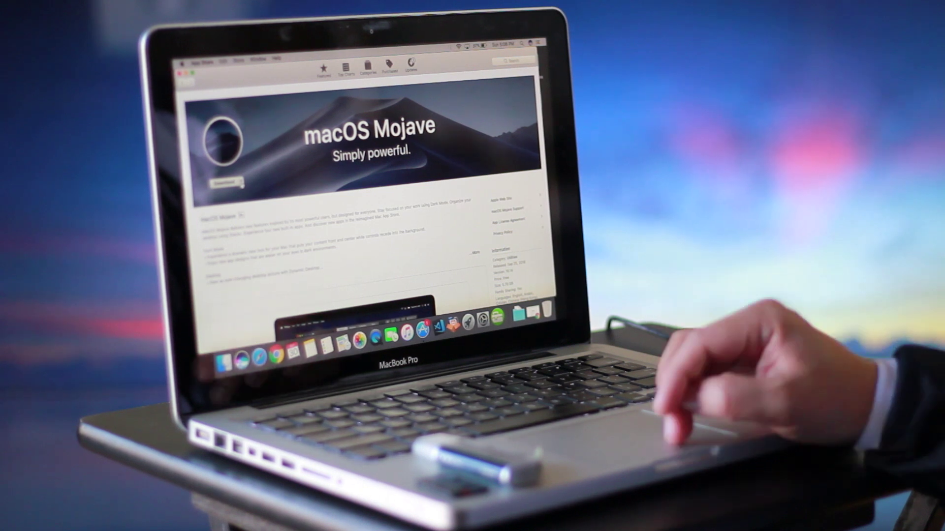
Get macOS Mojave on its App Store page and confirm the download
{"action": "left_click", "coordinate": [202, 62]}
{"action": "left_click", "coordinate": [377, 110]}
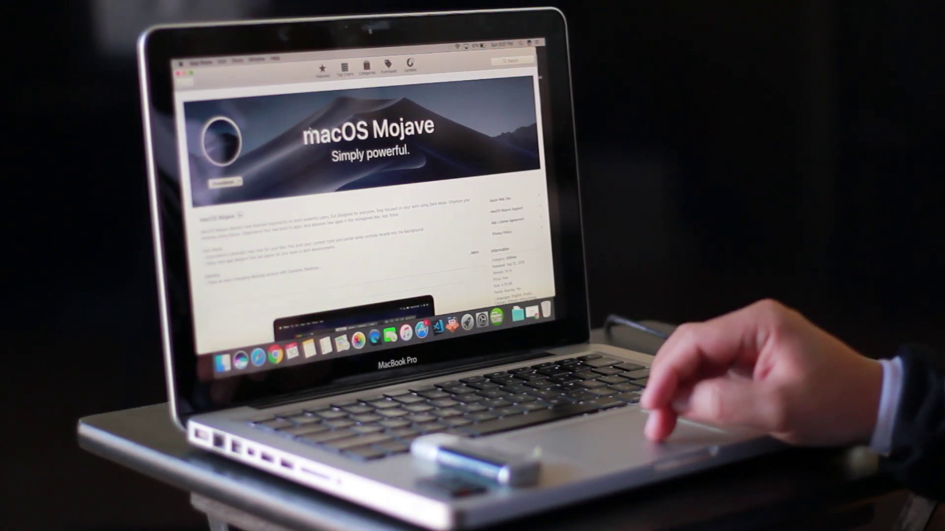
{"action": "left_click", "coordinate": [417, 114]}
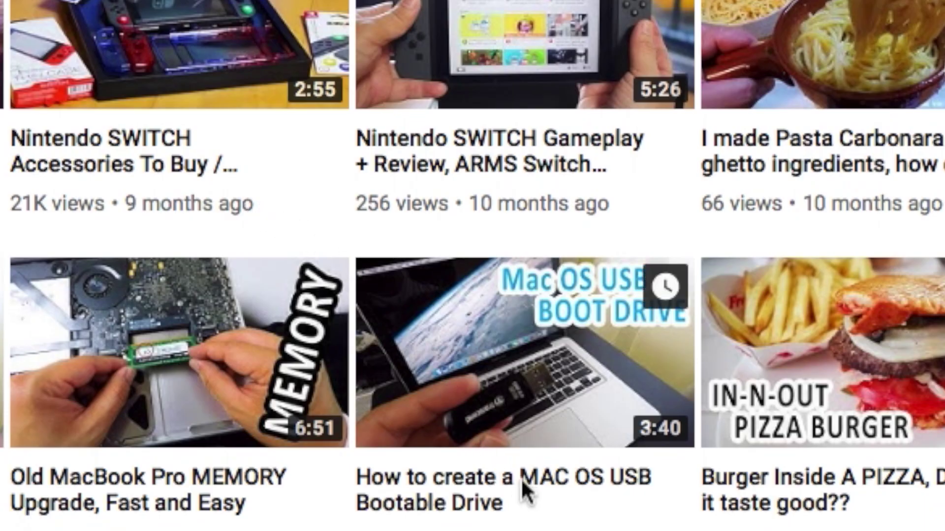
Open the 'How to create a MAC OS USB Bootable Drive' video from the channel's grid
{"action": "left_click", "coordinate": [521, 478]}
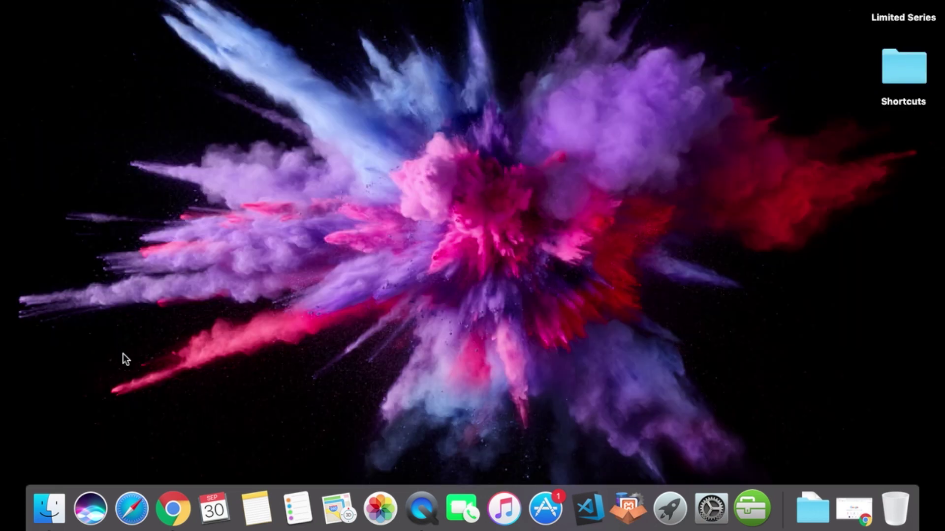
Show Applications in an enlarged Finder window, scrolled to Install macOS High Sierra
{"action": "left_click", "coordinate": [49, 508]}
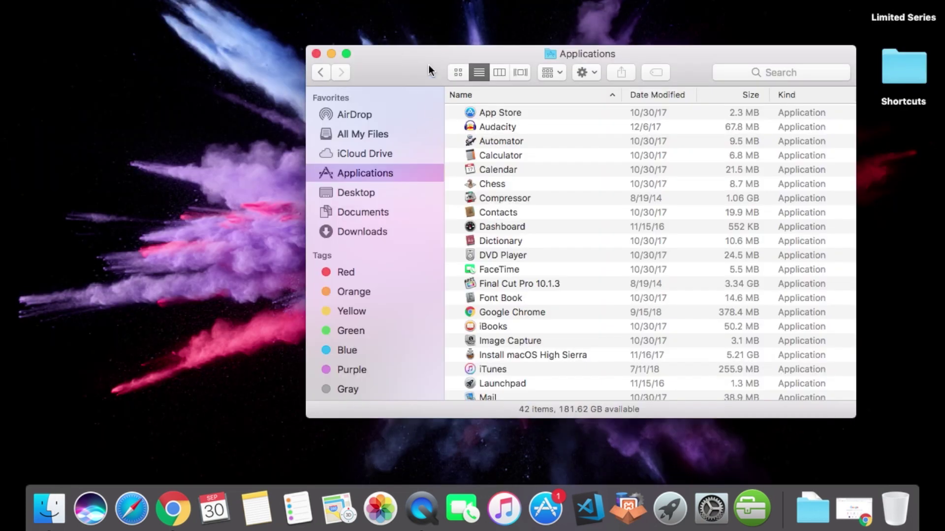
{"action": "double_click", "coordinate": [418, 55]}
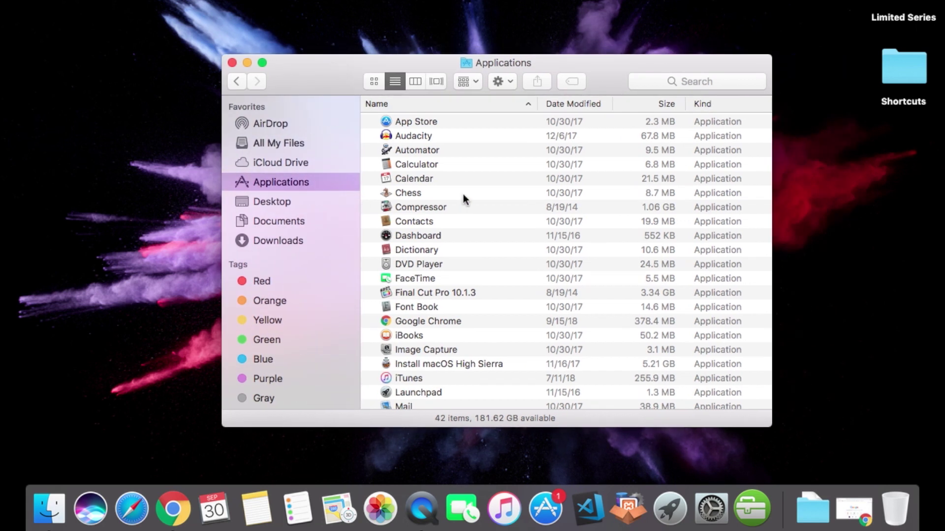
{"action": "scroll", "coordinate": [497, 218], "scroll_direction": "down", "scroll_amount": 5}
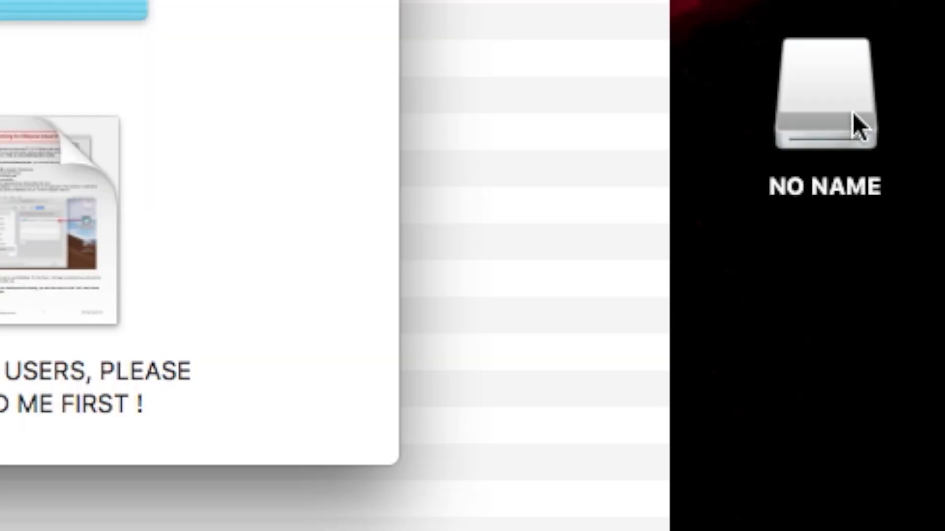
Select the NO NAME USB drive on the desktop
{"action": "left_click", "coordinate": [854, 113]}
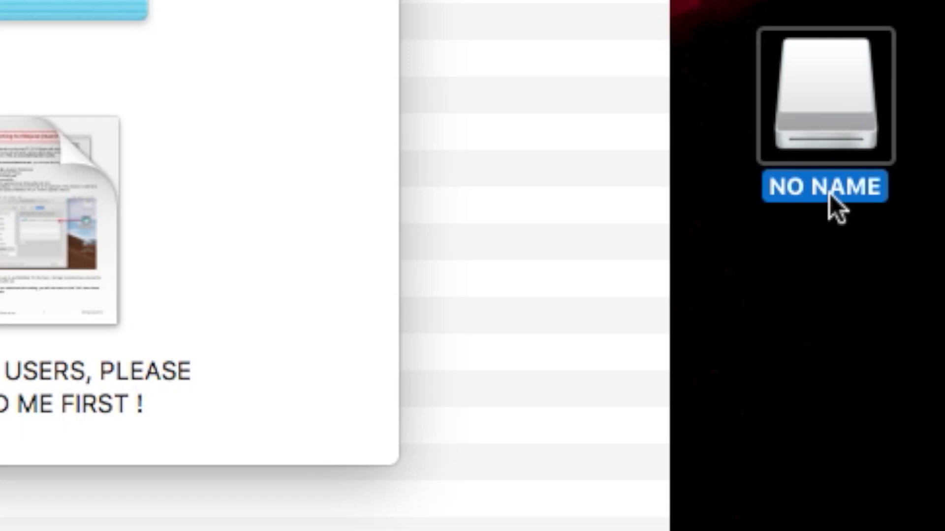
{"action": "left_click", "coordinate": [855, 288]}
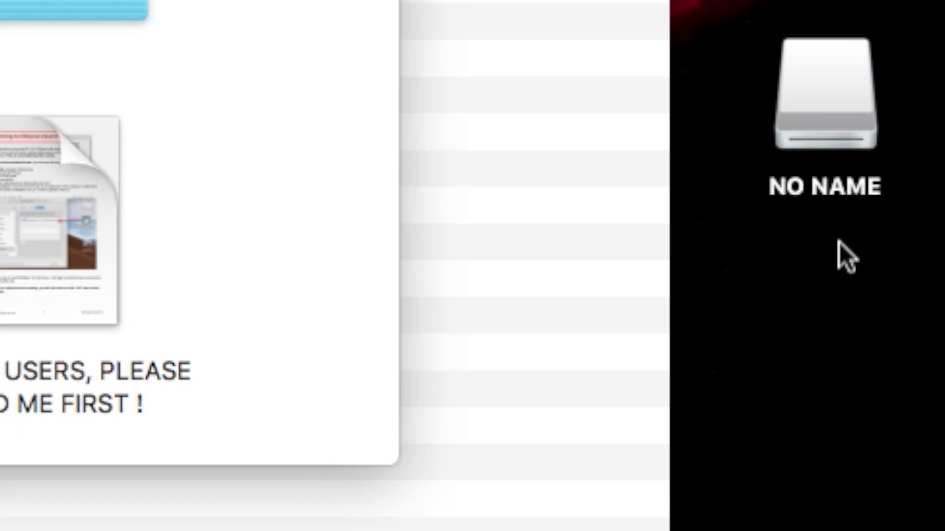
{"action": "left_click", "coordinate": [831, 196]}
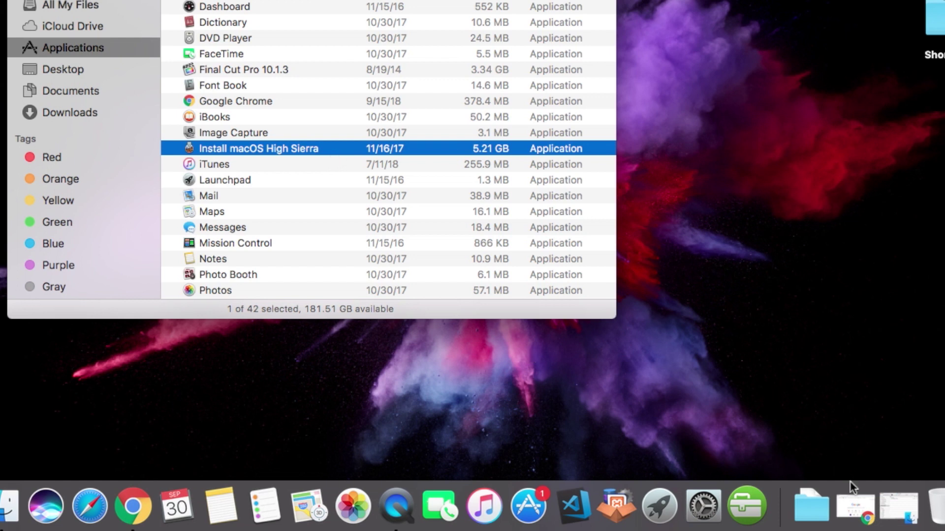
Search Google in Chrome for 'disk maker mac'
{"action": "left_click", "coordinate": [137, 507]}
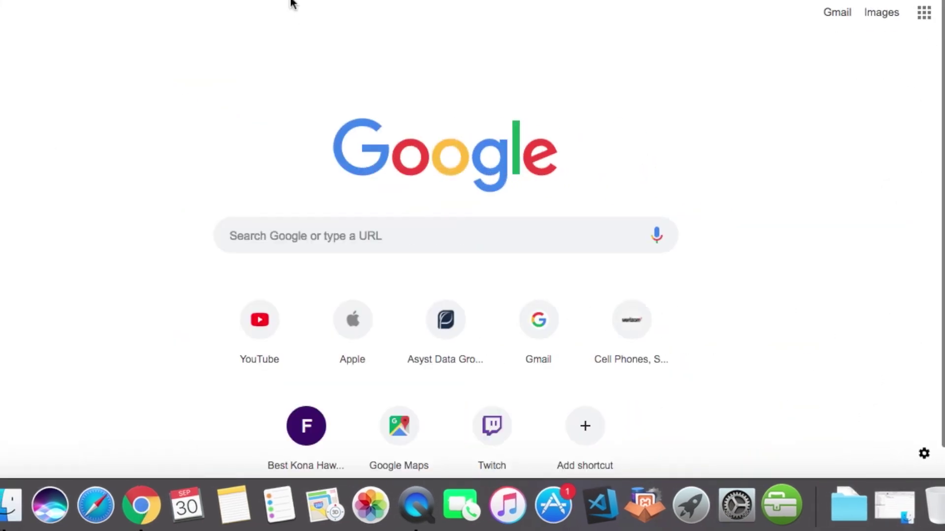
{"action": "left_click", "coordinate": [307, 241]}
{"action": "type", "text": "disk maker"}
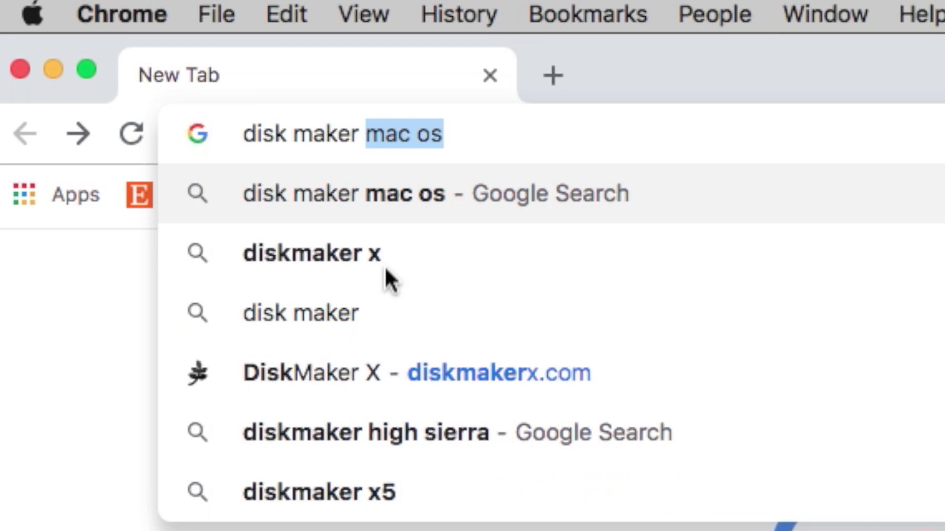
{"action": "key", "text": "BackSpace"}
{"action": "key", "text": "BackSpace"}
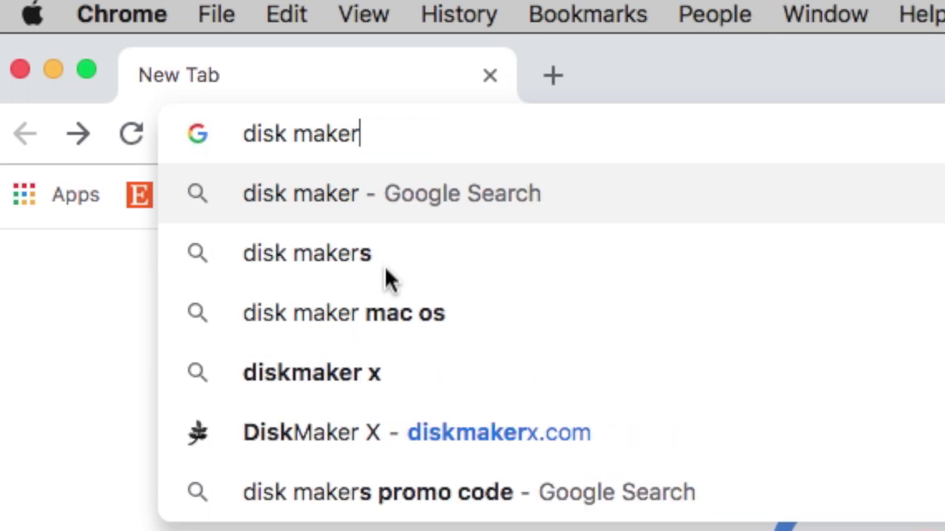
{"action": "type", "text": "mac"}
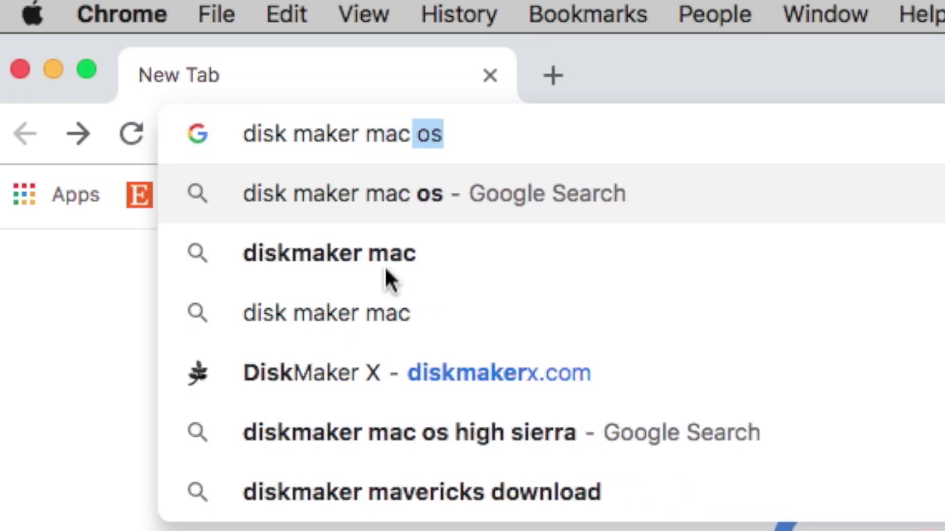
{"action": "key", "text": "BackSpace"}
{"action": "key", "text": "Return"}
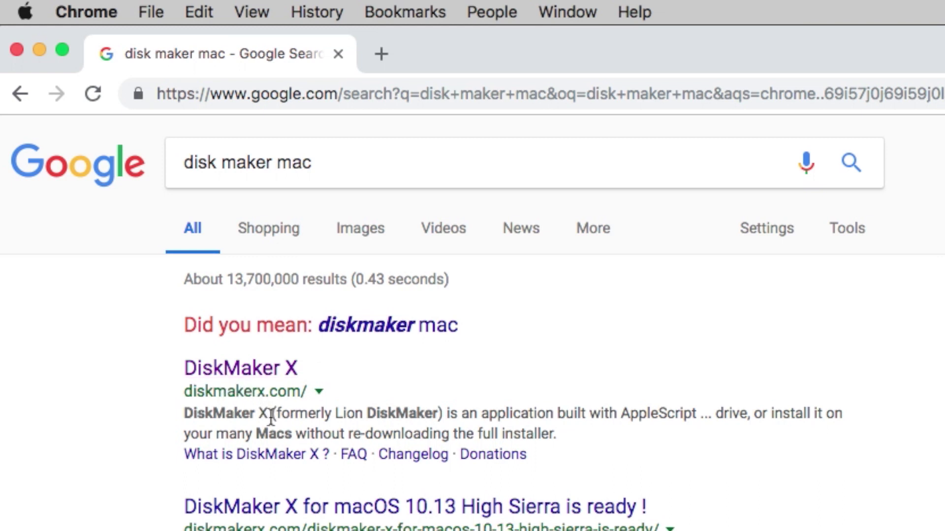
Open the DiskMaker X website and bring the Download DiskMaker X 8 link into view
{"action": "left_click", "coordinate": [248, 373]}
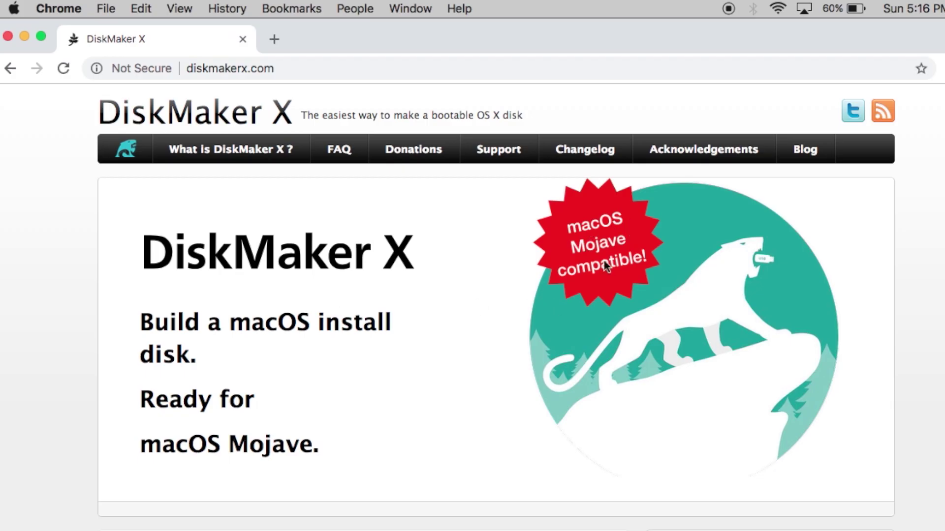
{"action": "scroll", "coordinate": [423, 357], "scroll_direction": "down", "scroll_amount": 6}
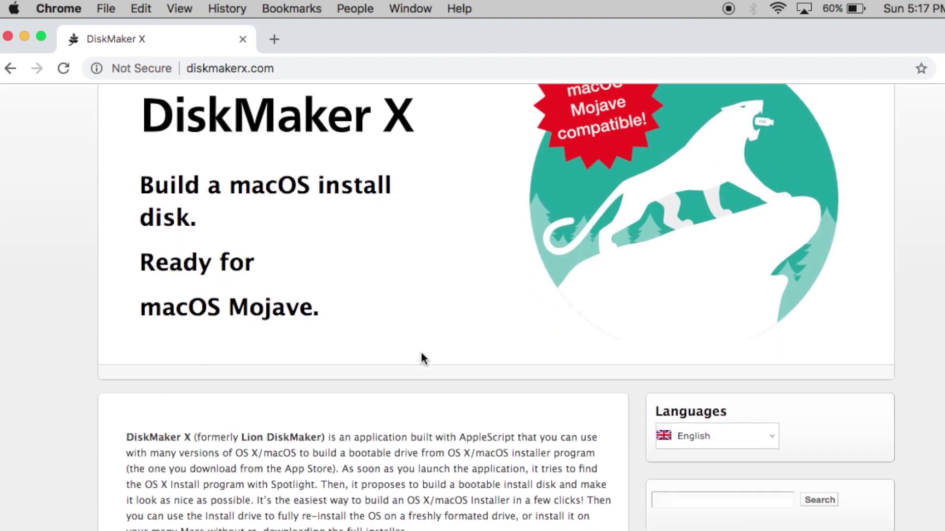
{"action": "scroll", "coordinate": [422, 353], "scroll_direction": "up", "scroll_amount": 4}
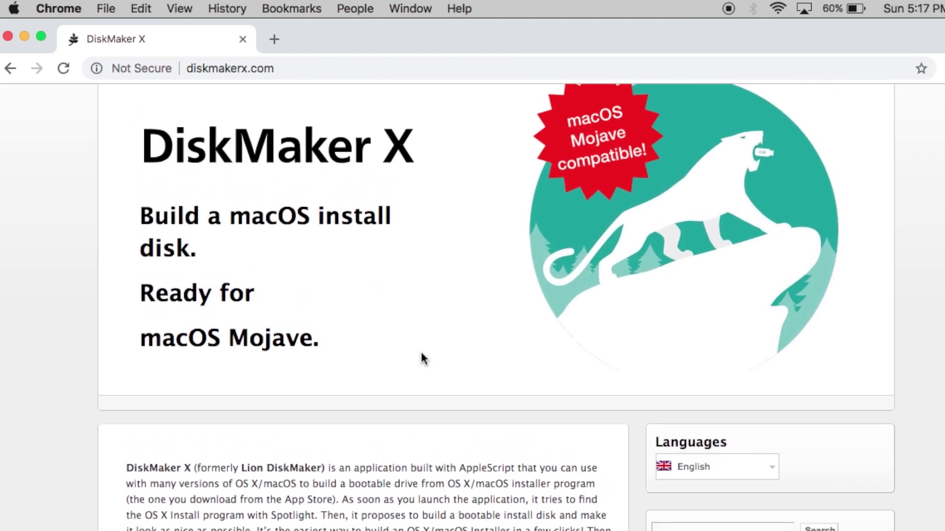
{"action": "scroll", "coordinate": [422, 354], "scroll_direction": "up", "scroll_amount": 2}
{"action": "scroll", "coordinate": [416, 371], "scroll_direction": "down", "scroll_amount": 5}
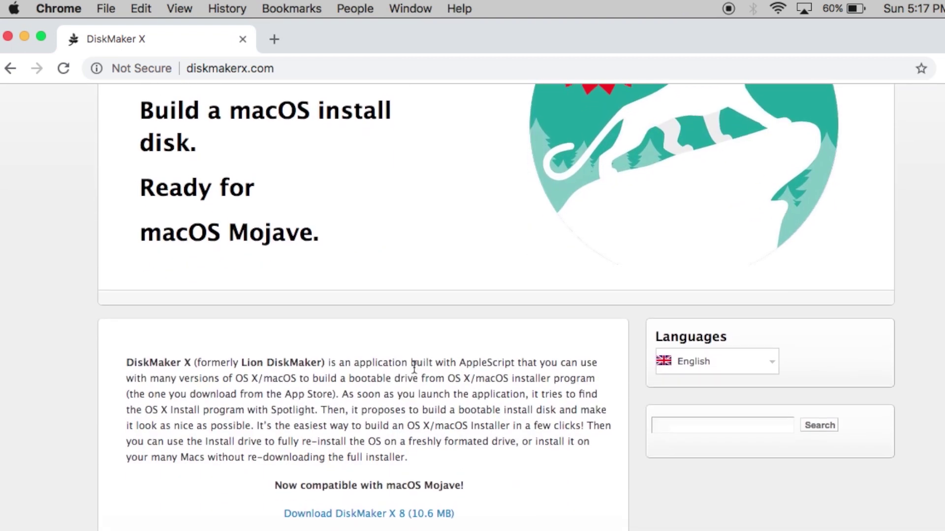
{"action": "scroll", "coordinate": [413, 369], "scroll_direction": "down", "scroll_amount": 1}
{"action": "scroll", "coordinate": [414, 367], "scroll_direction": "down", "scroll_amount": 2}
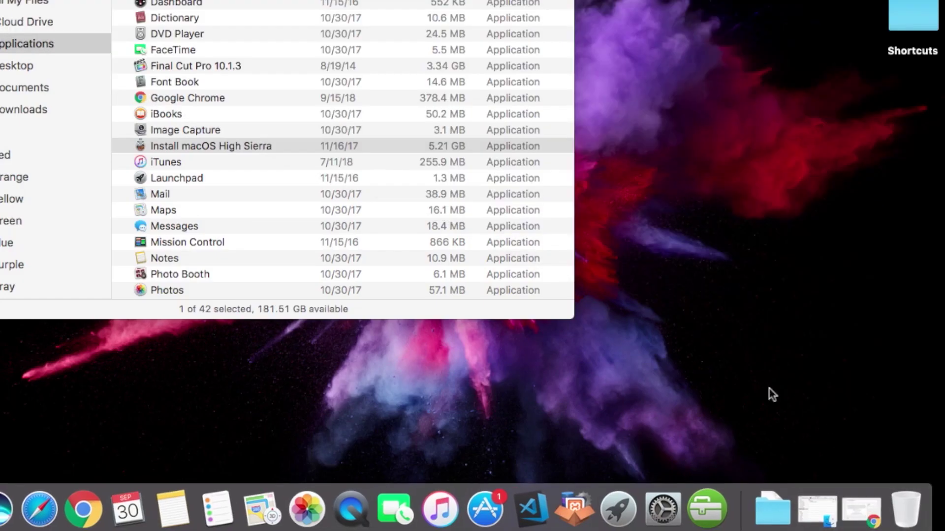
Open DiskMaker_X_8.dmg from the Downloads folder in Finder
{"action": "left_click", "coordinate": [771, 509]}
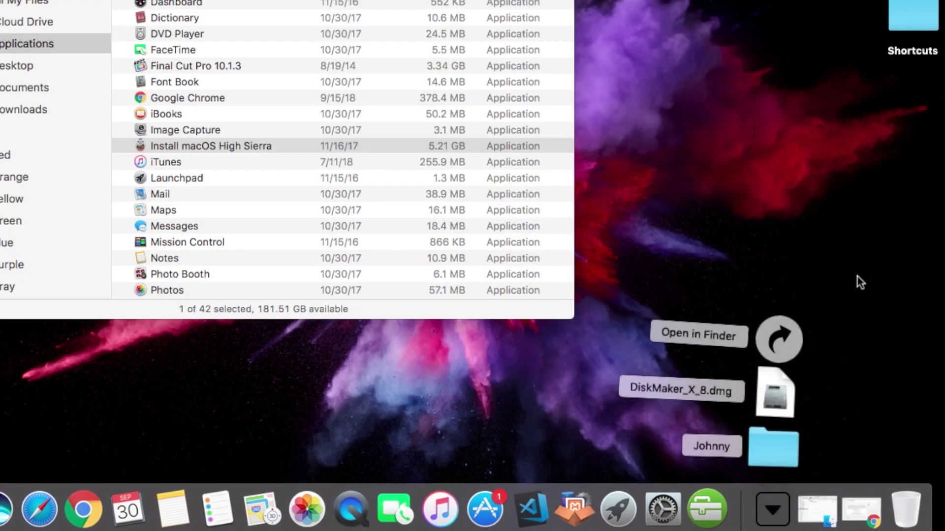
{"action": "left_click", "coordinate": [790, 335]}
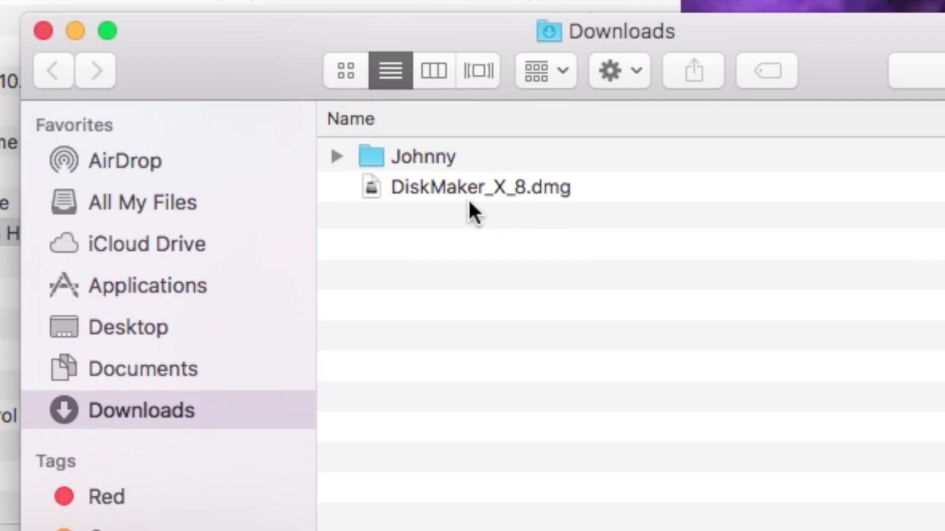
{"action": "left_click", "coordinate": [459, 123]}
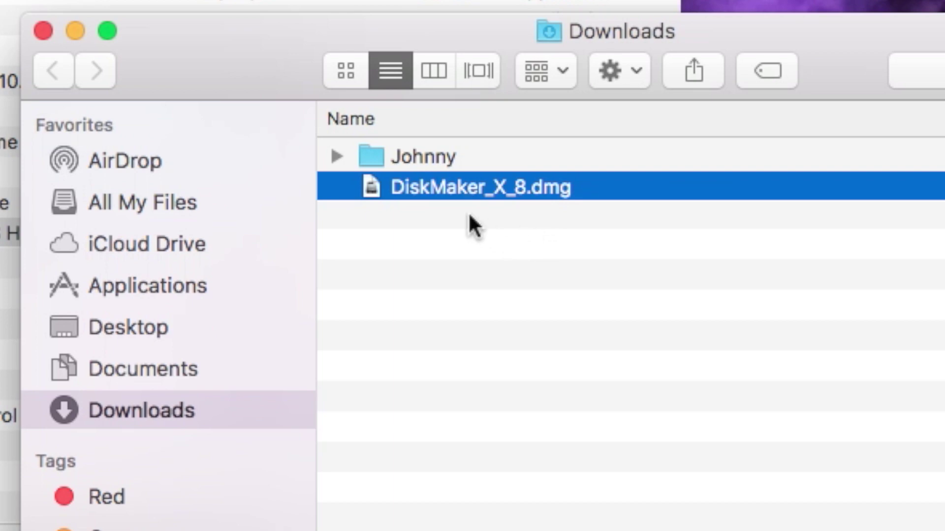
{"action": "double_click", "coordinate": [467, 190]}
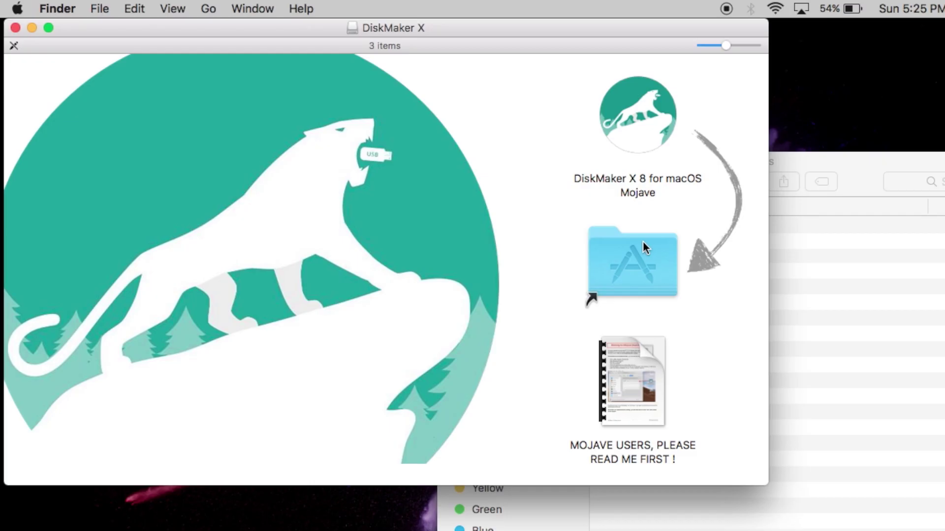
Copy the DiskMaker X 8 app into Applications and close the disk image window
{"action": "left_click", "coordinate": [645, 123]}
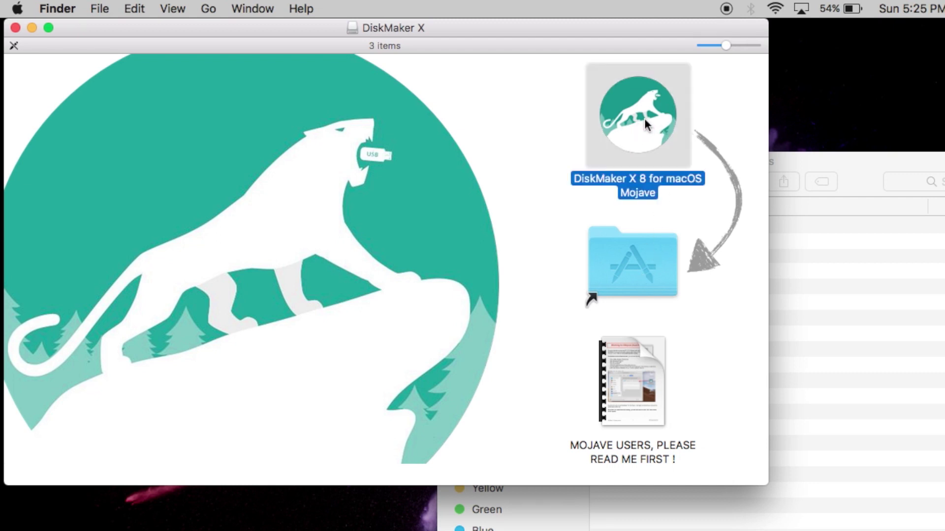
{"action": "left_click_drag", "start_coordinate": [645, 123], "coordinate": [658, 260]}
{"action": "left_click", "coordinate": [16, 27]}
{"action": "left_click_drag", "start_coordinate": [526, 173], "coordinate": [450, 108]}
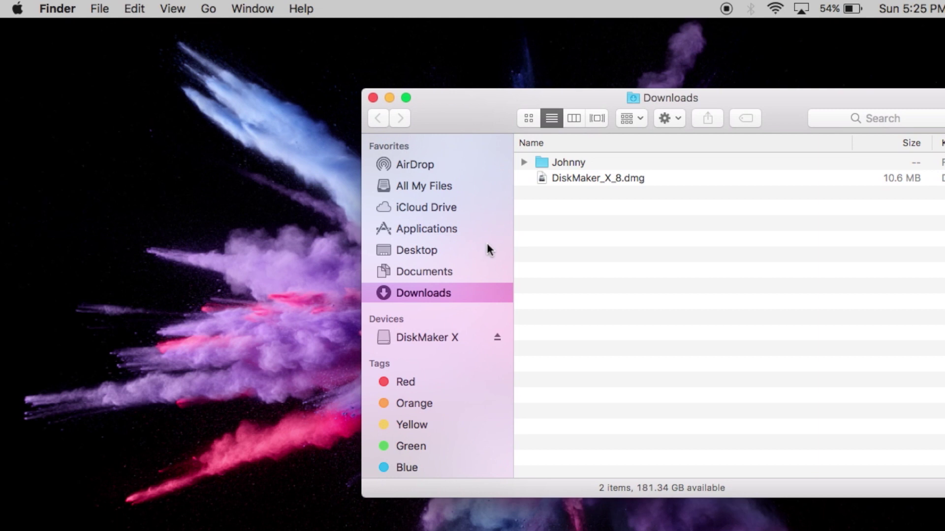
Launch DiskMaker X 8 from Applications, allowing it past the Gatekeeper warning
{"action": "left_click", "coordinate": [451, 230]}
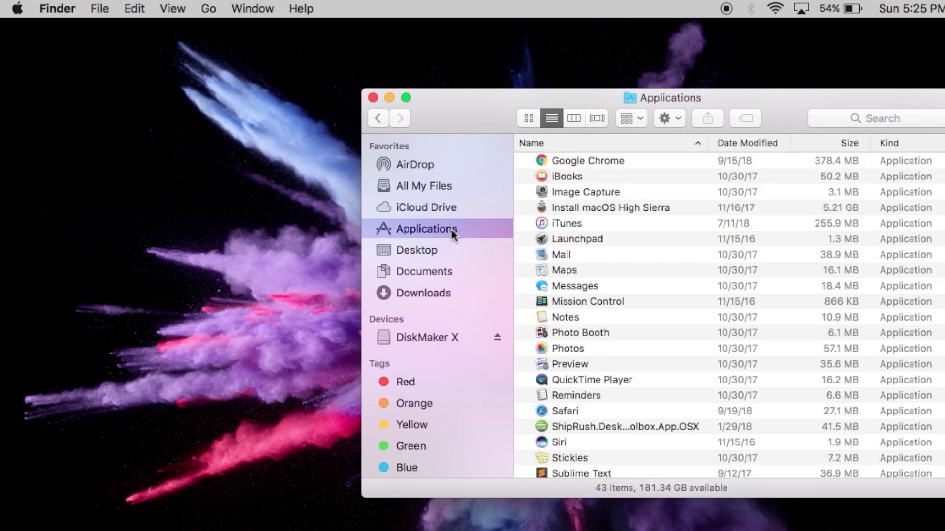
{"action": "scroll", "coordinate": [655, 303], "scroll_direction": "up", "scroll_amount": 5}
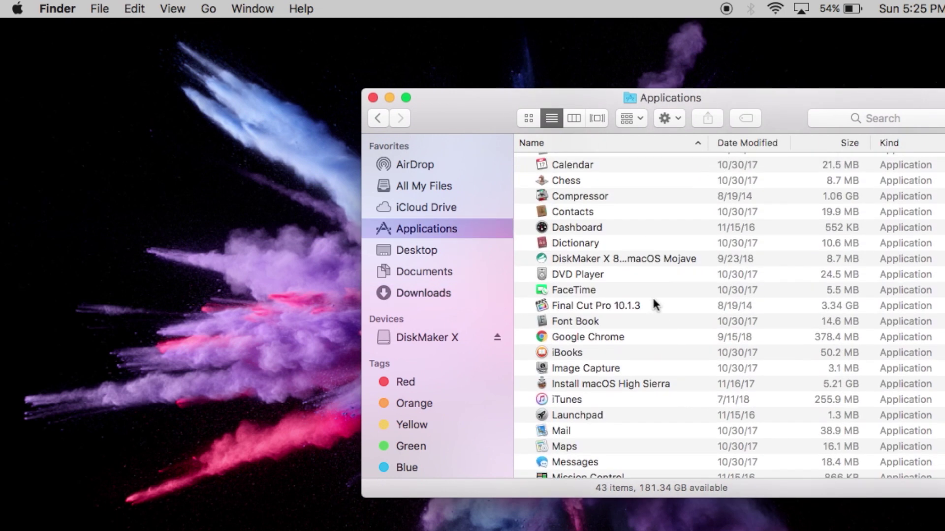
{"action": "left_click", "coordinate": [604, 267]}
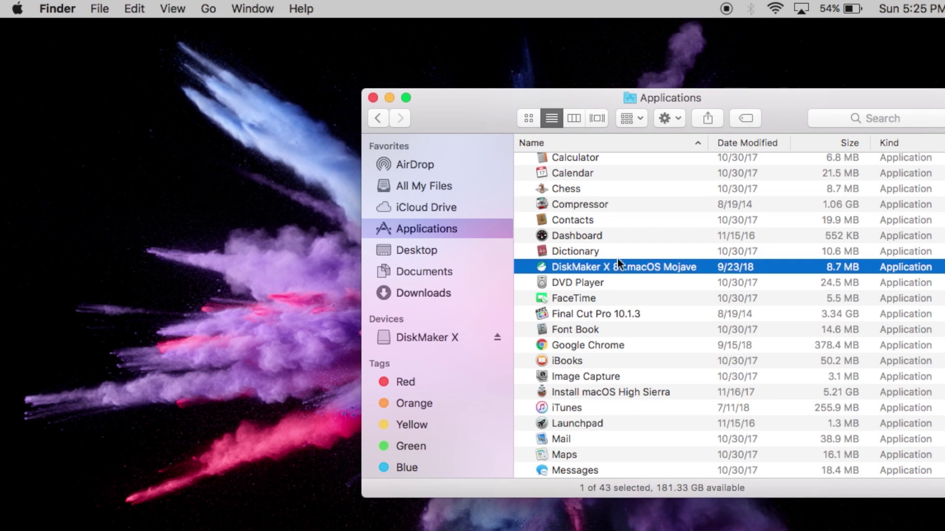
{"action": "left_click_drag", "start_coordinate": [707, 142], "coordinate": [732, 143]}
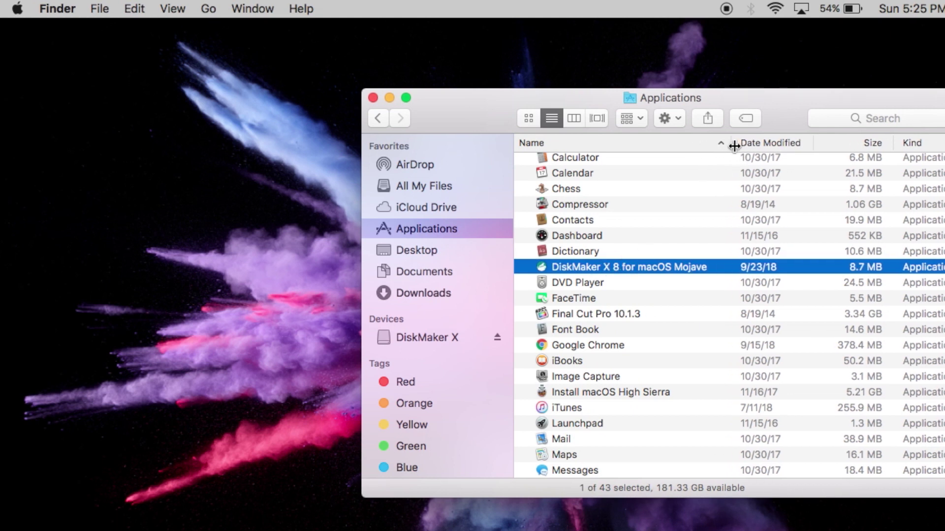
{"action": "double_click", "coordinate": [606, 267]}
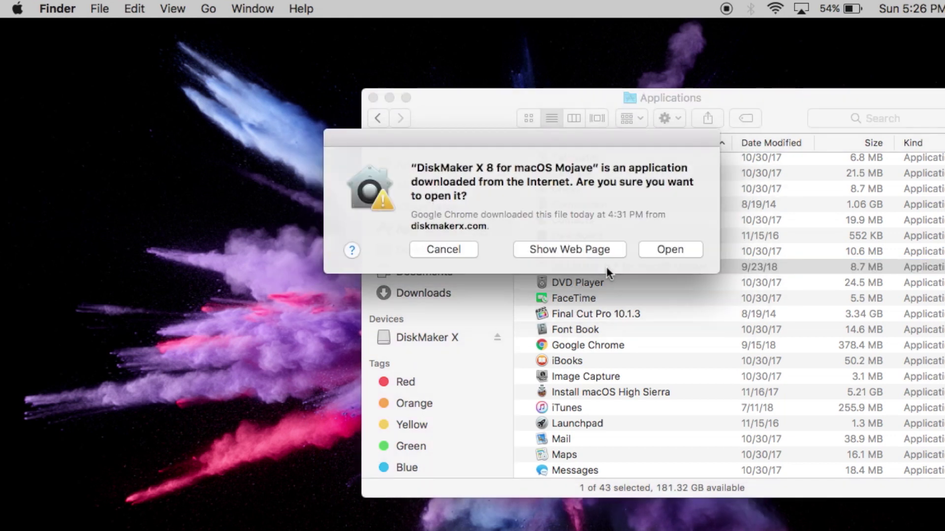
{"action": "left_click", "coordinate": [663, 250]}
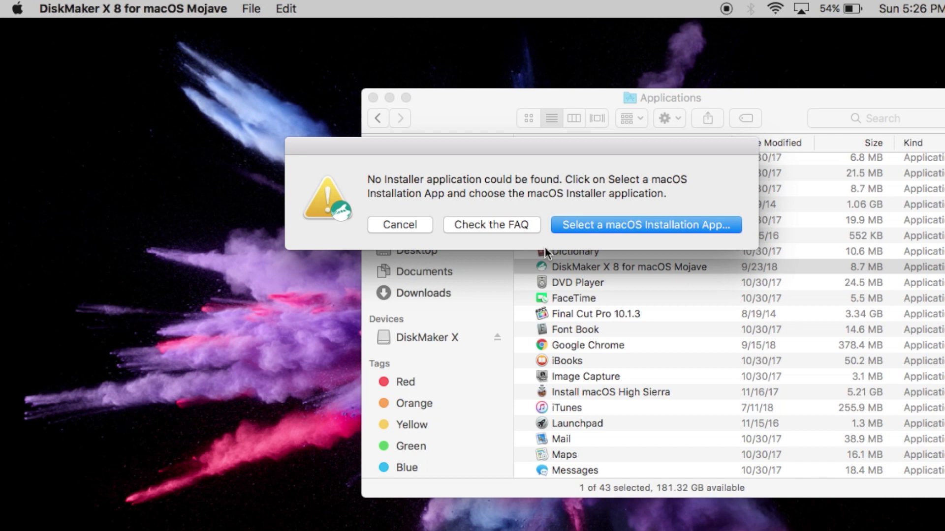
Answer the no-installer alert with 'Select a macOS Installation App...'
{"action": "left_click_drag", "start_coordinate": [572, 143], "coordinate": [378, 110]}
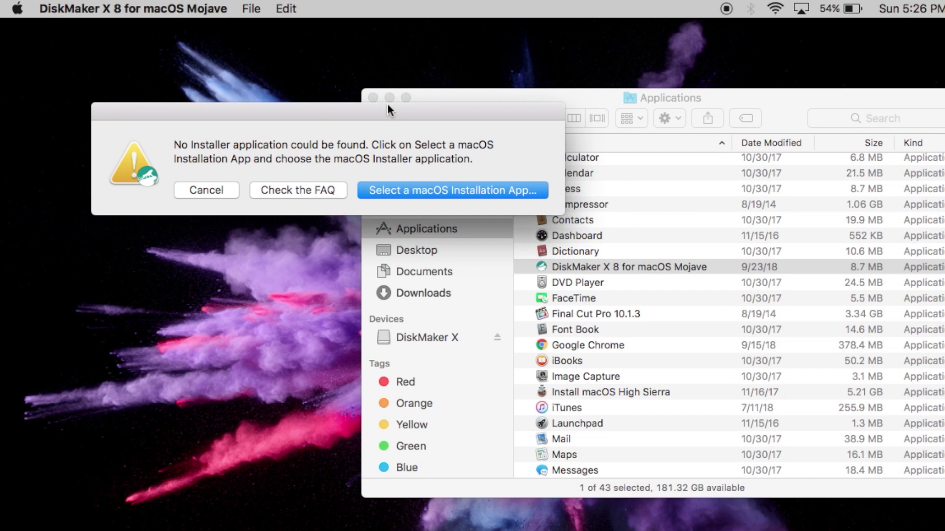
{"action": "left_click_drag", "start_coordinate": [386, 108], "coordinate": [523, 135]}
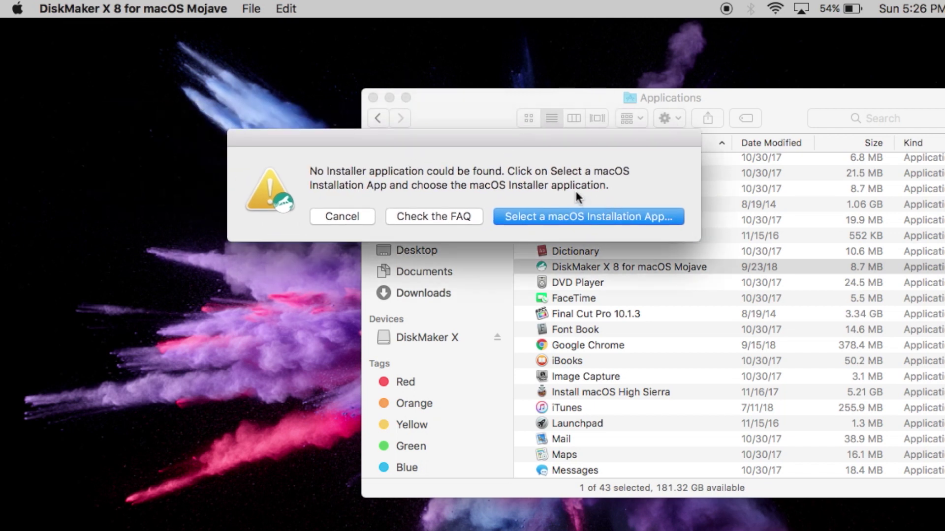
{"action": "left_click", "coordinate": [558, 221]}
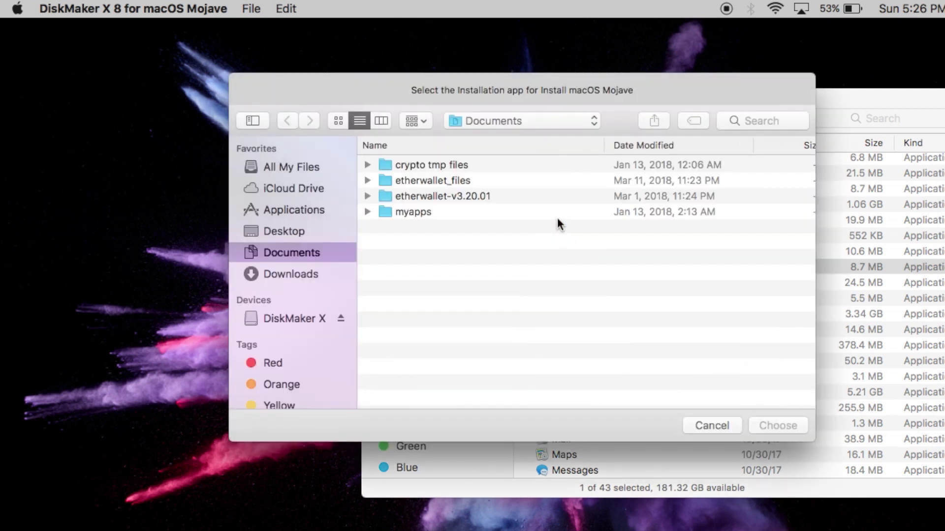
Choose Install macOS High Sierra from Applications as the installer app
{"action": "left_click", "coordinate": [294, 210]}
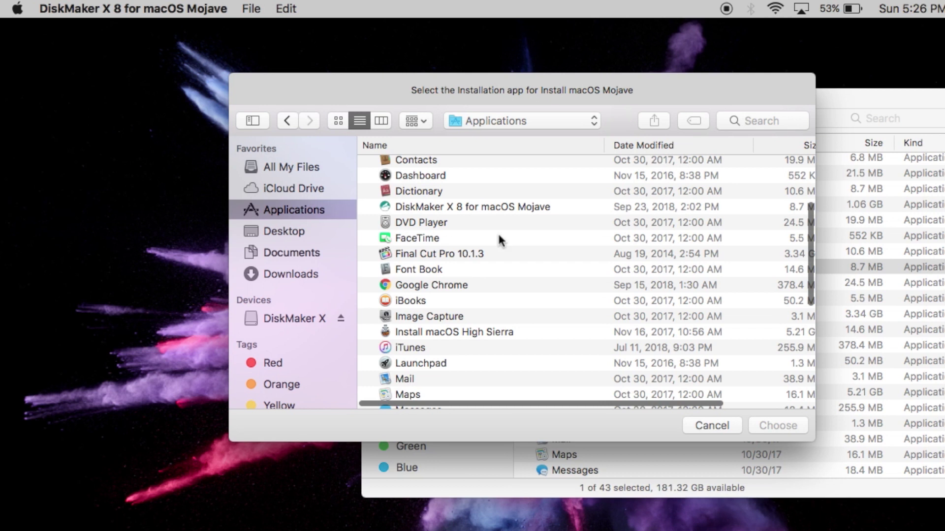
{"action": "scroll", "coordinate": [556, 246], "scroll_direction": "down", "scroll_amount": 4}
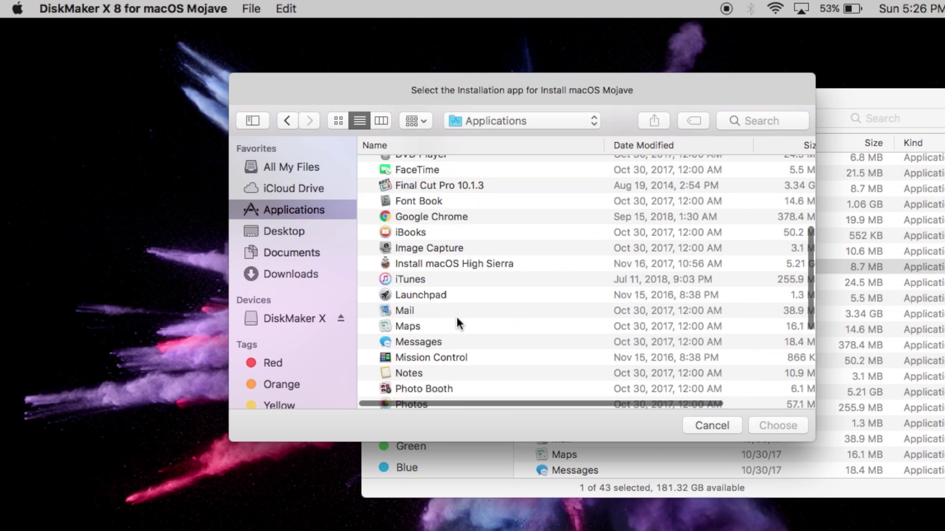
{"action": "left_click", "coordinate": [458, 264]}
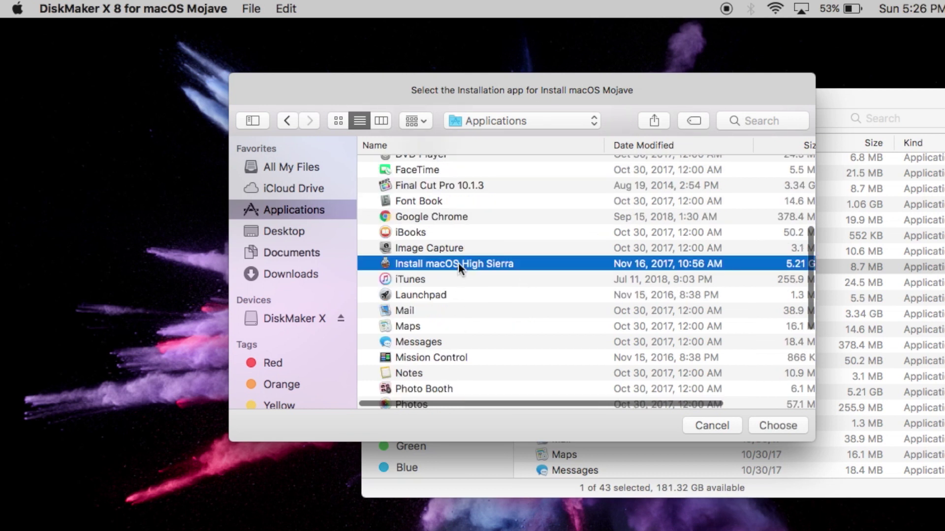
{"action": "left_click", "coordinate": [784, 427]}
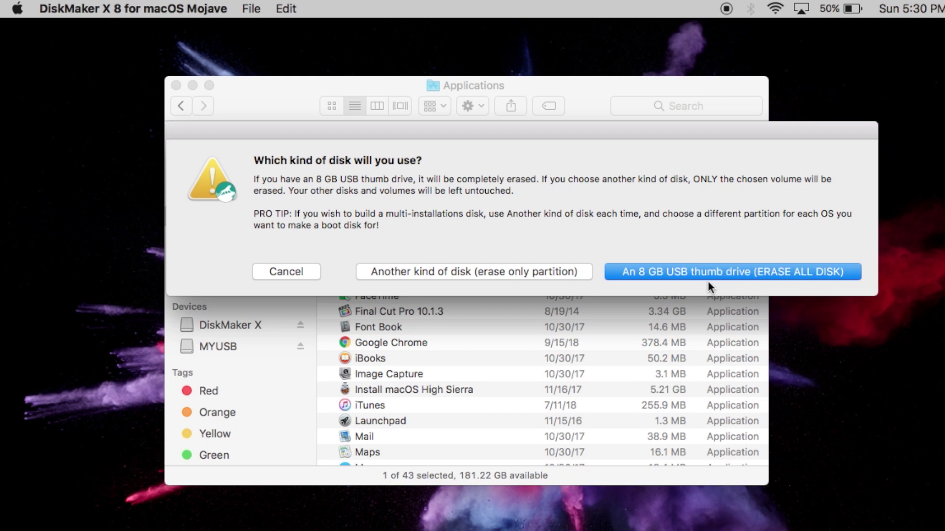
Pick the 8 GB USB thumb drive option and choose MYUSB as the disk to erase
{"action": "left_click", "coordinate": [682, 277]}
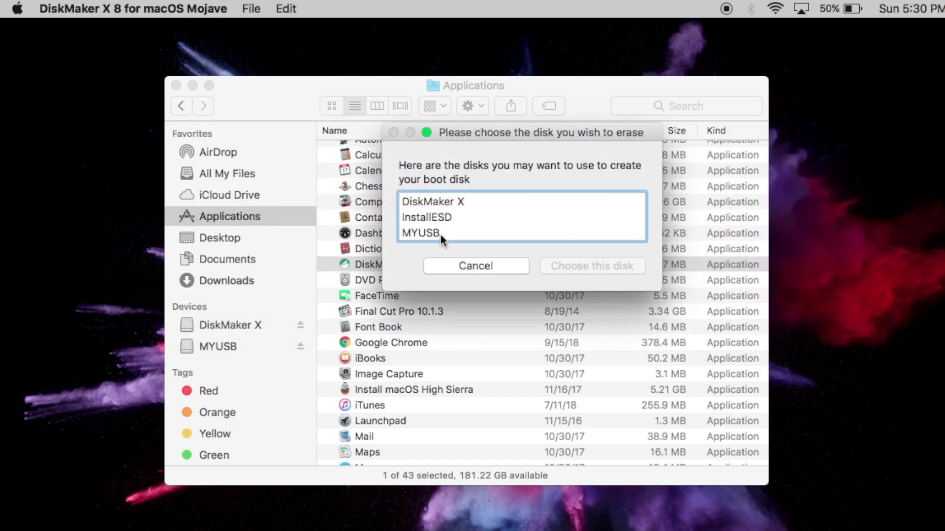
{"action": "left_click", "coordinate": [426, 233]}
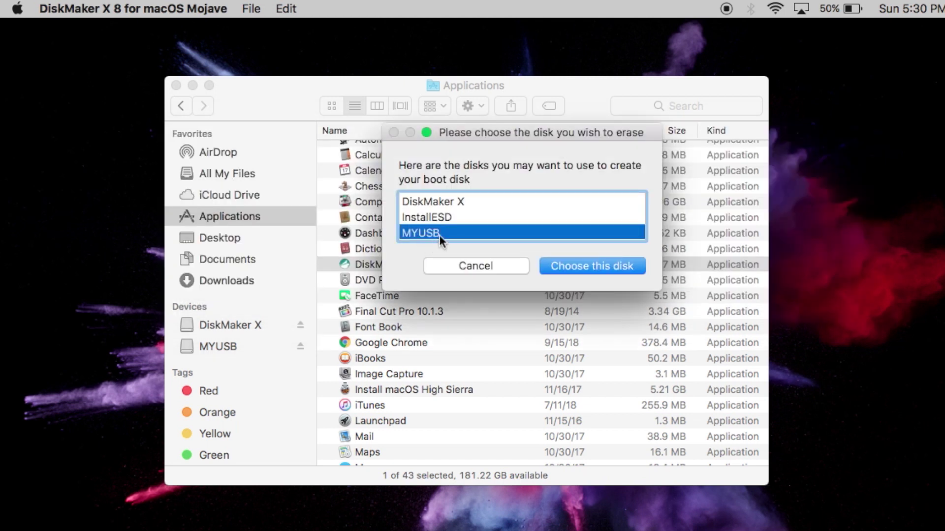
{"action": "left_click", "coordinate": [581, 268]}
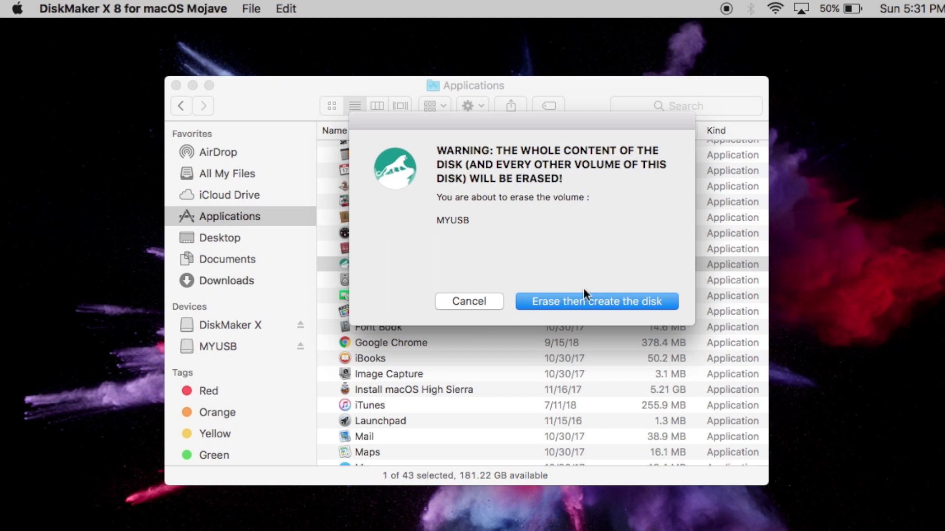
Confirm erasing MYUSB and continue past the administrator privileges notice
{"action": "left_click", "coordinate": [580, 301]}
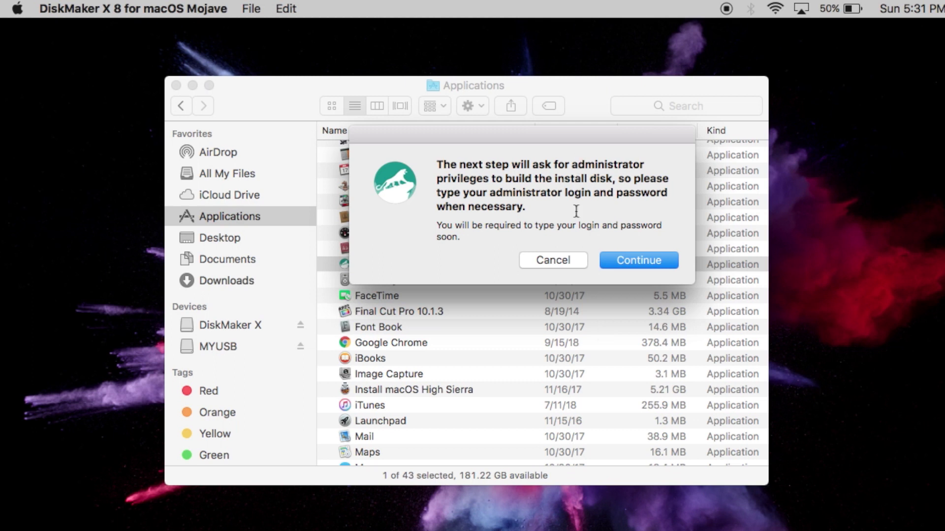
{"action": "left_click", "coordinate": [622, 263]}
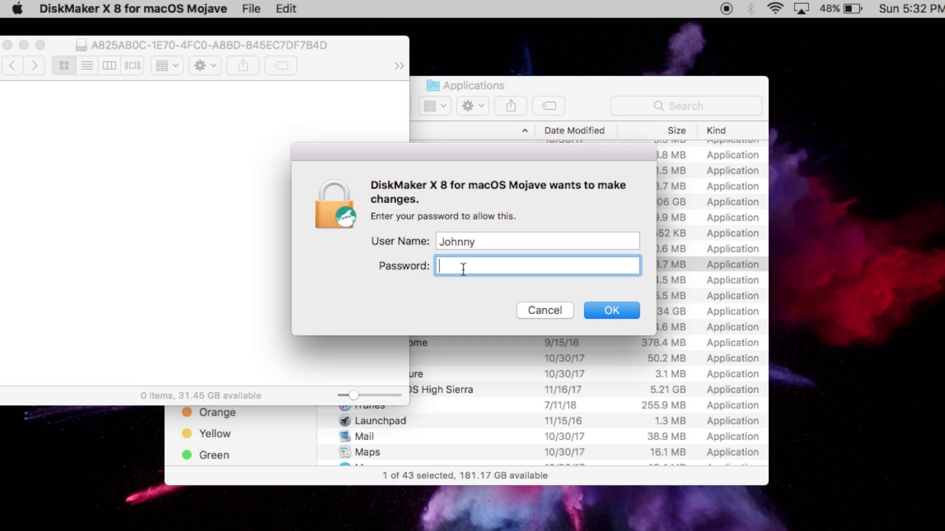
Authorise DiskMaker X with the administrator password and select the new Install macOS High Sierra drive
{"action": "type", "text": "****"}
{"action": "key", "text": "Return"}
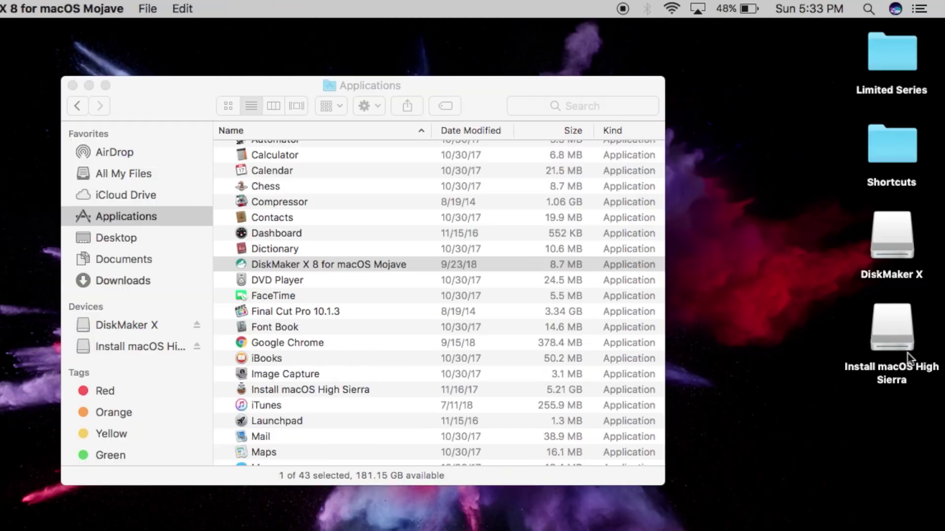
{"action": "left_click", "coordinate": [899, 336]}
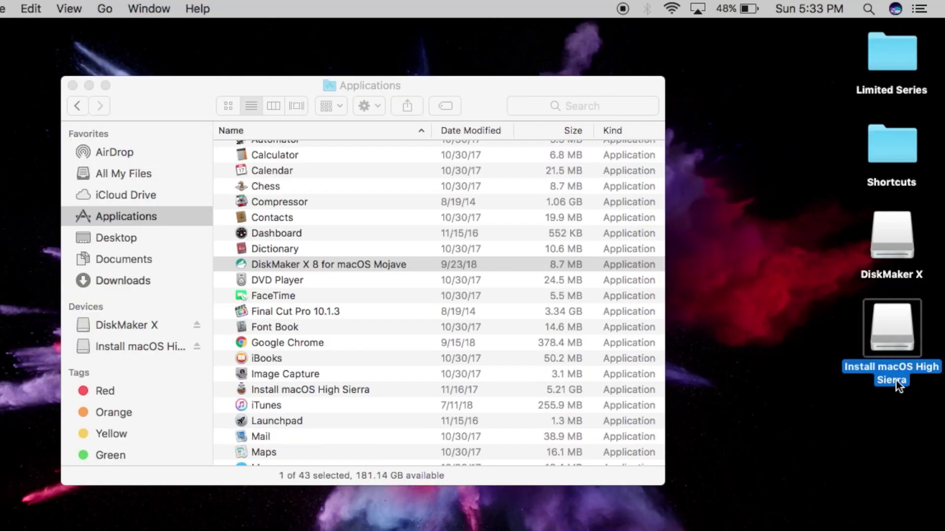
{"action": "double_click", "coordinate": [889, 331]}
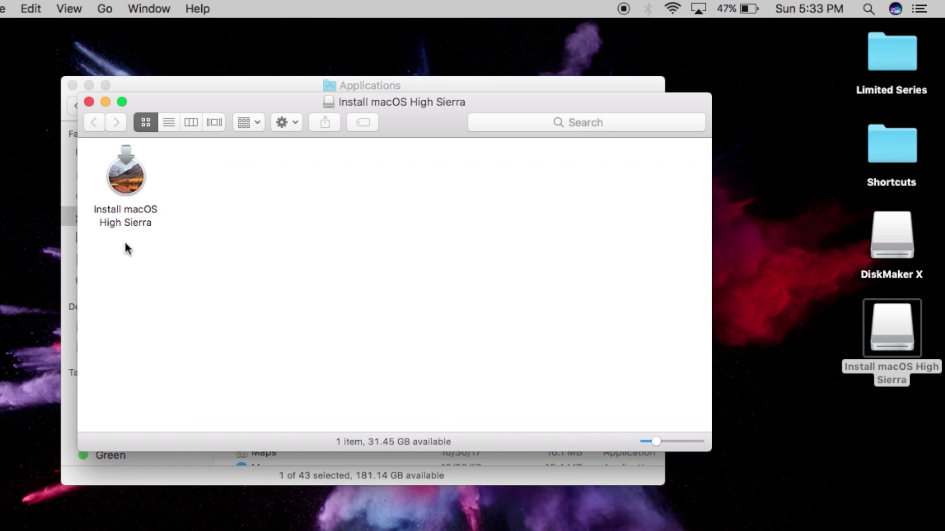
{"action": "left_click", "coordinate": [89, 102]}
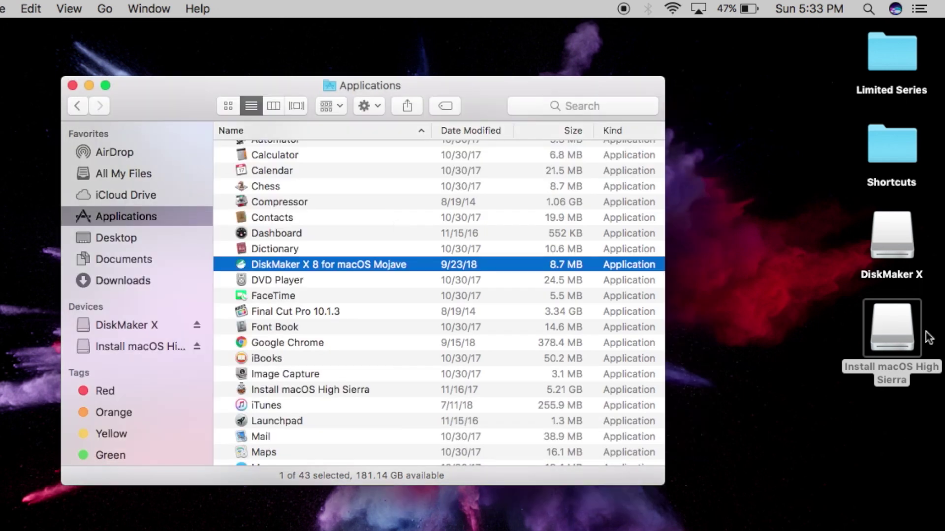
{"action": "left_click", "coordinate": [898, 327]}
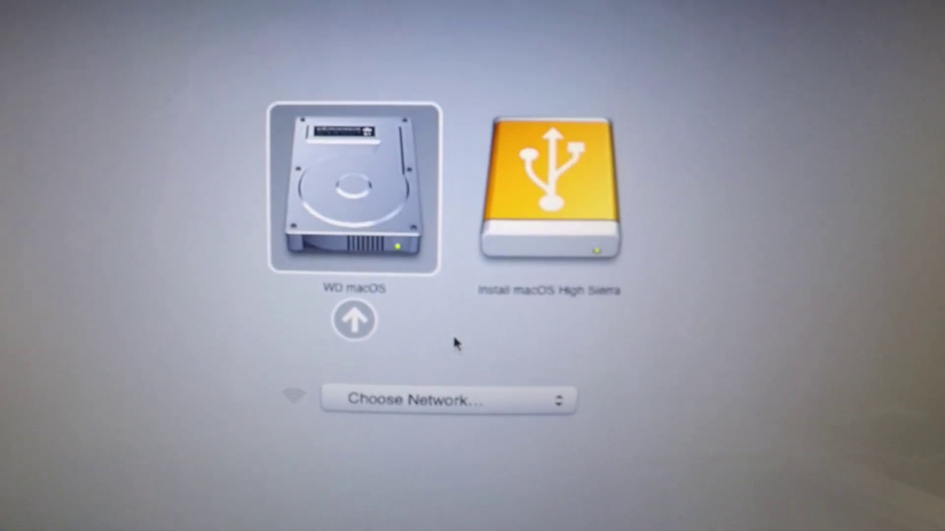
Pick the Install macOS High Sierra USB in Startup Manager, leaving the Wi-Fi network list unselected
{"action": "left_click", "coordinate": [580, 253]}
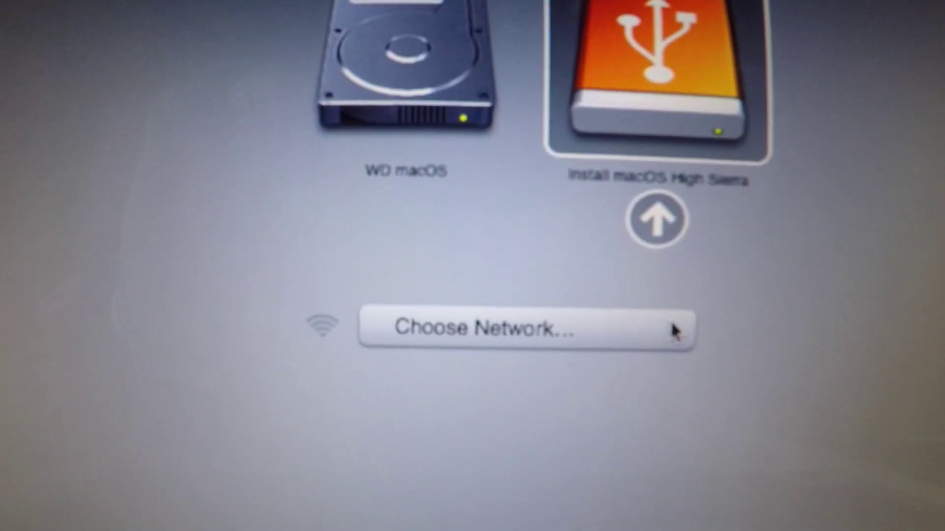
{"action": "left_click", "coordinate": [631, 349]}
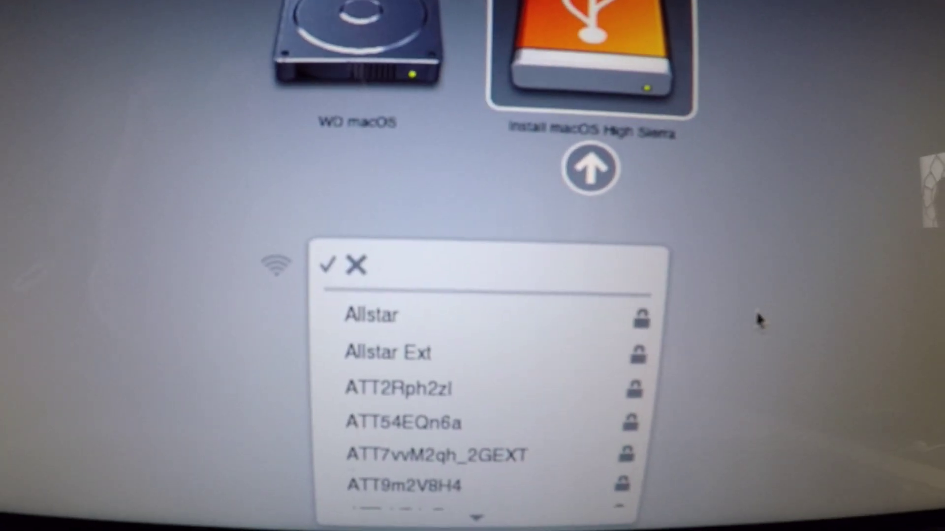
{"action": "left_click", "coordinate": [755, 324]}
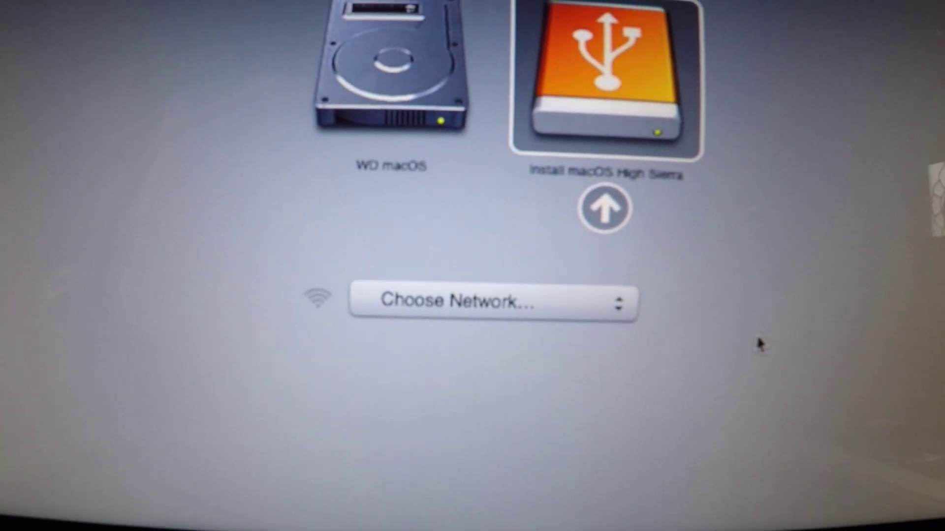